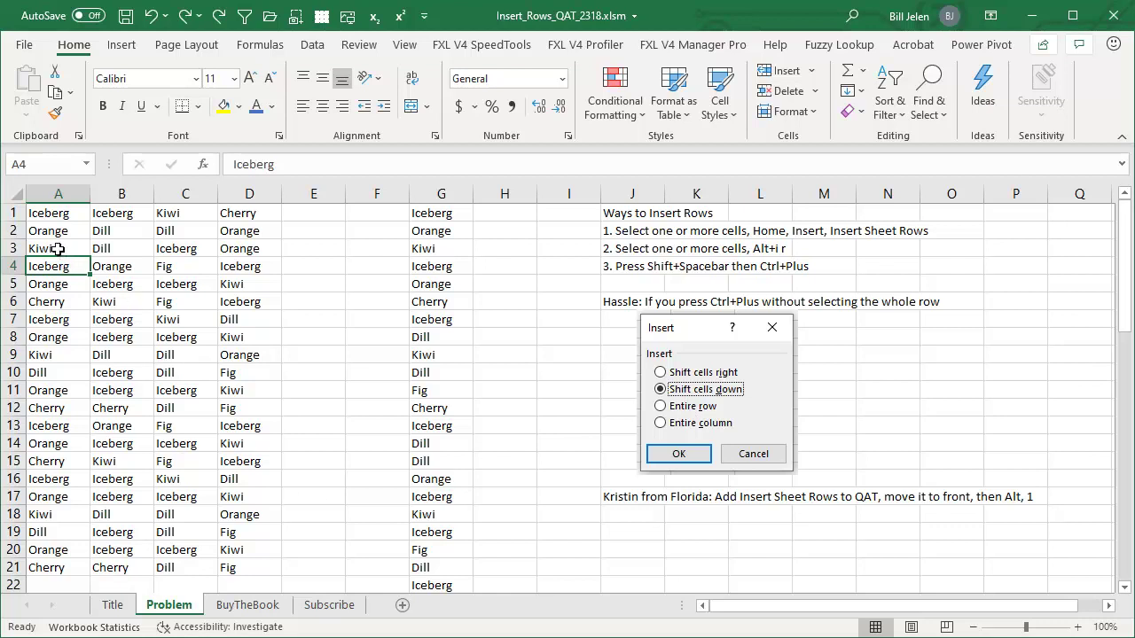
Insert two blank rows at rows 3–4 using the legacy Alt+I, R shortcut, then undo them
click(62, 251)
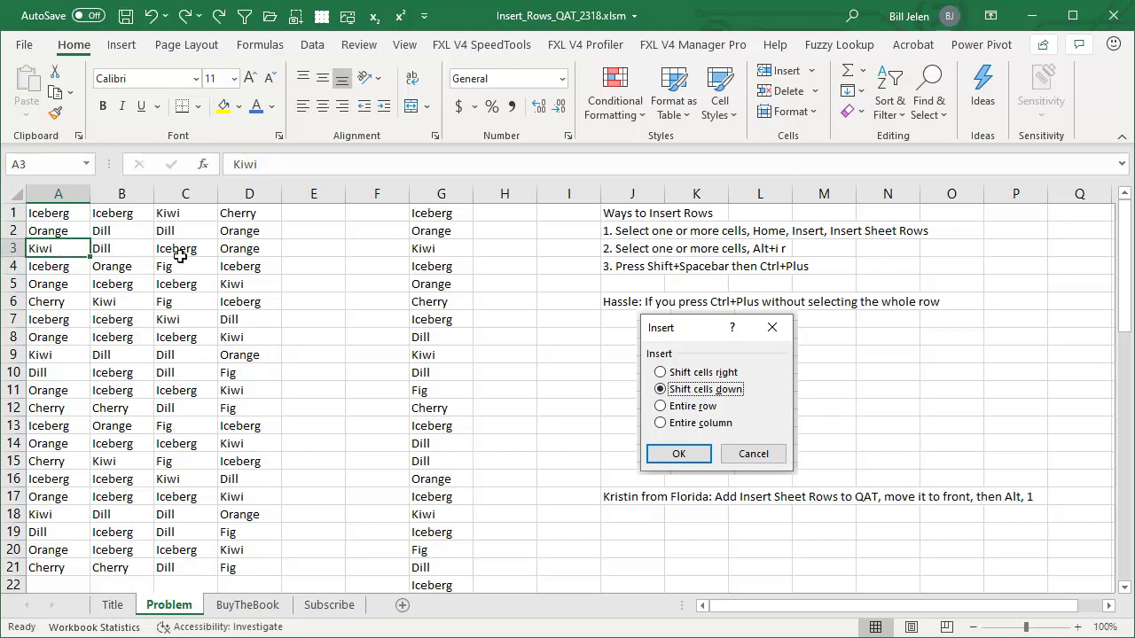
drag(177, 248, 178, 266)
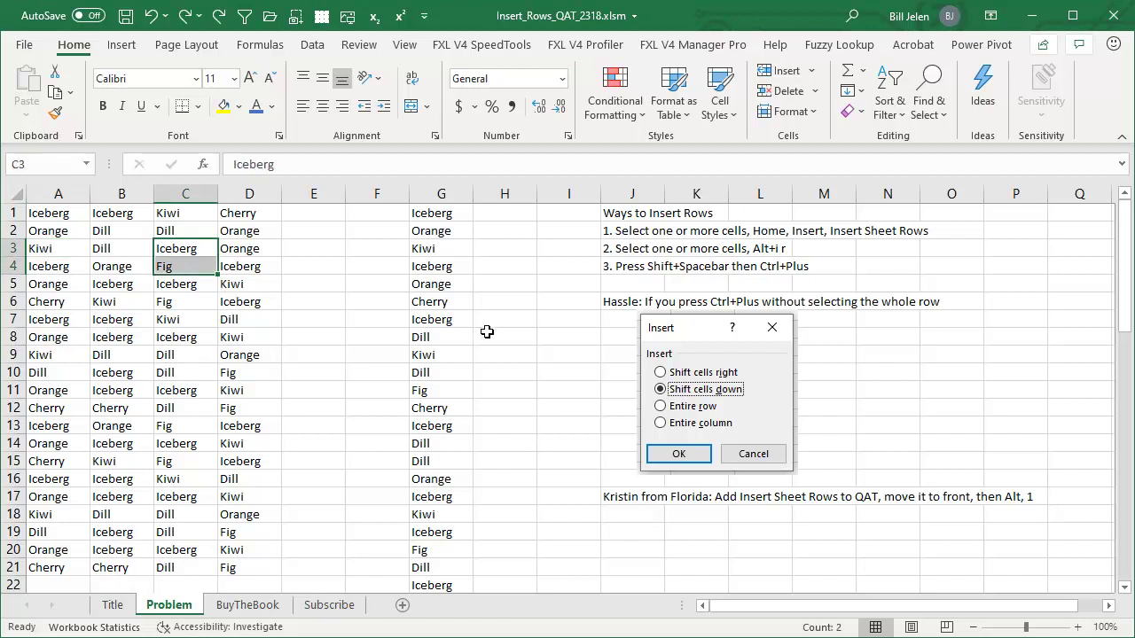
key(alt+i)
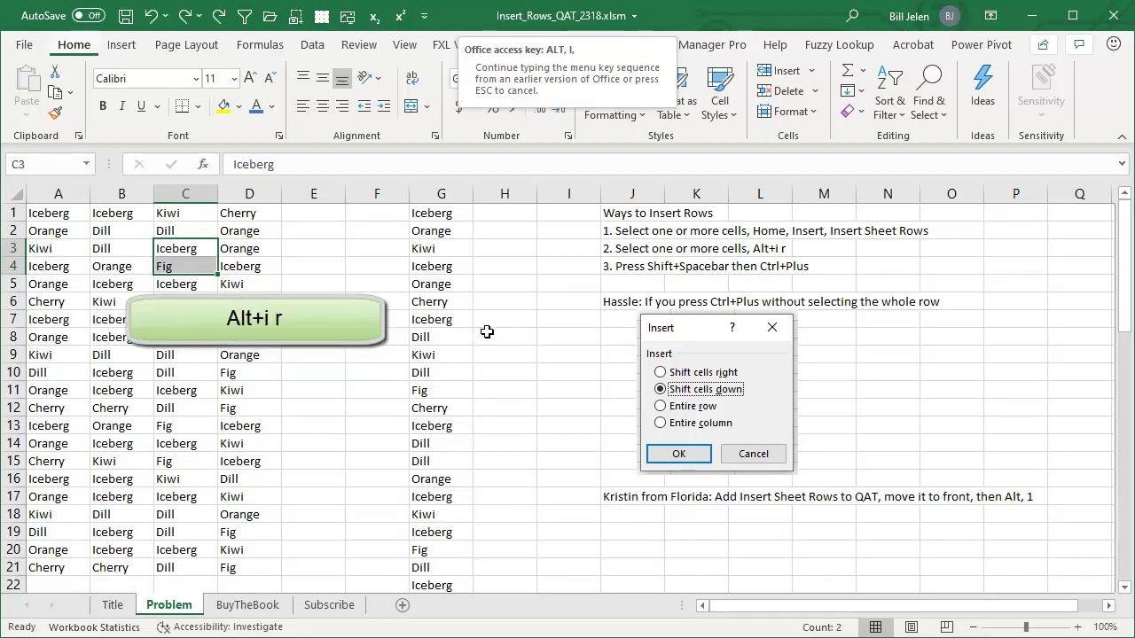
key(r)
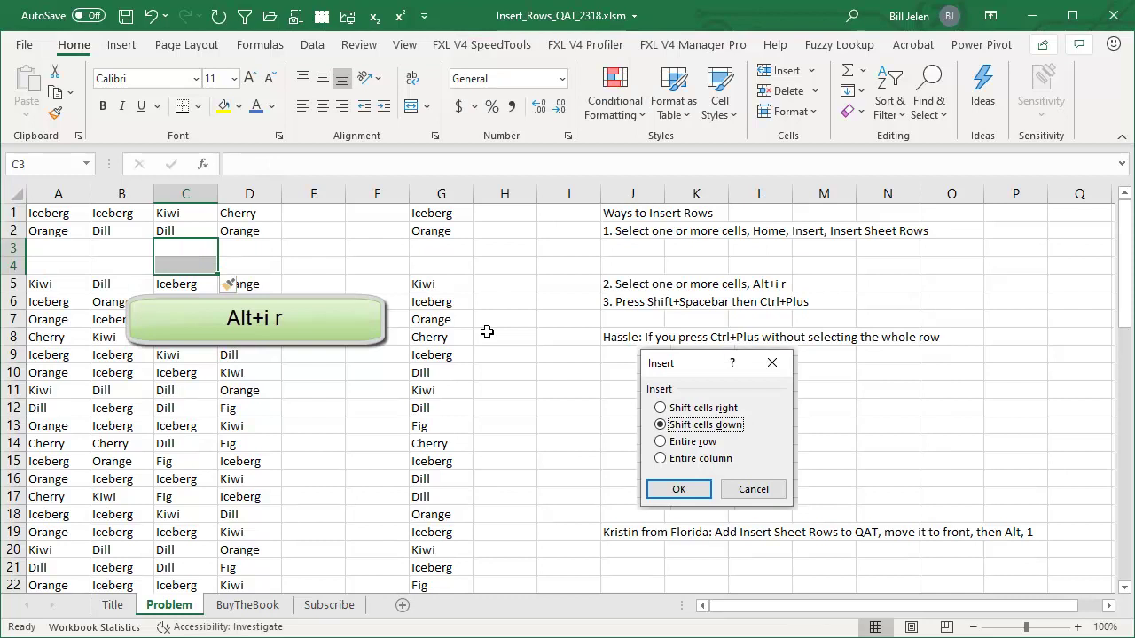
click(124, 48)
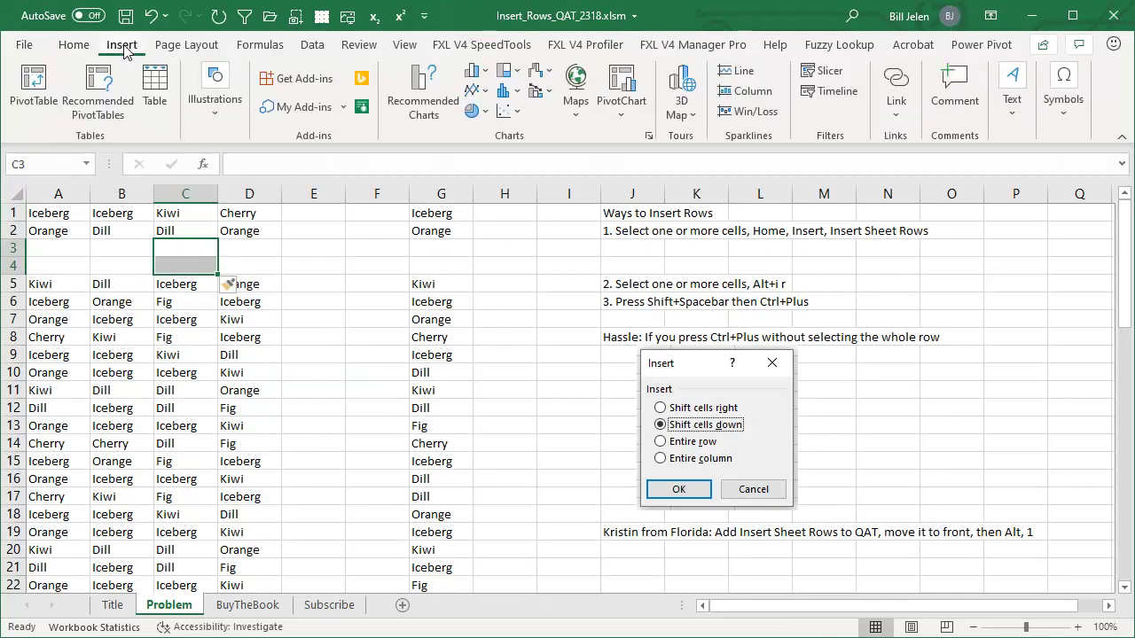
click(75, 46)
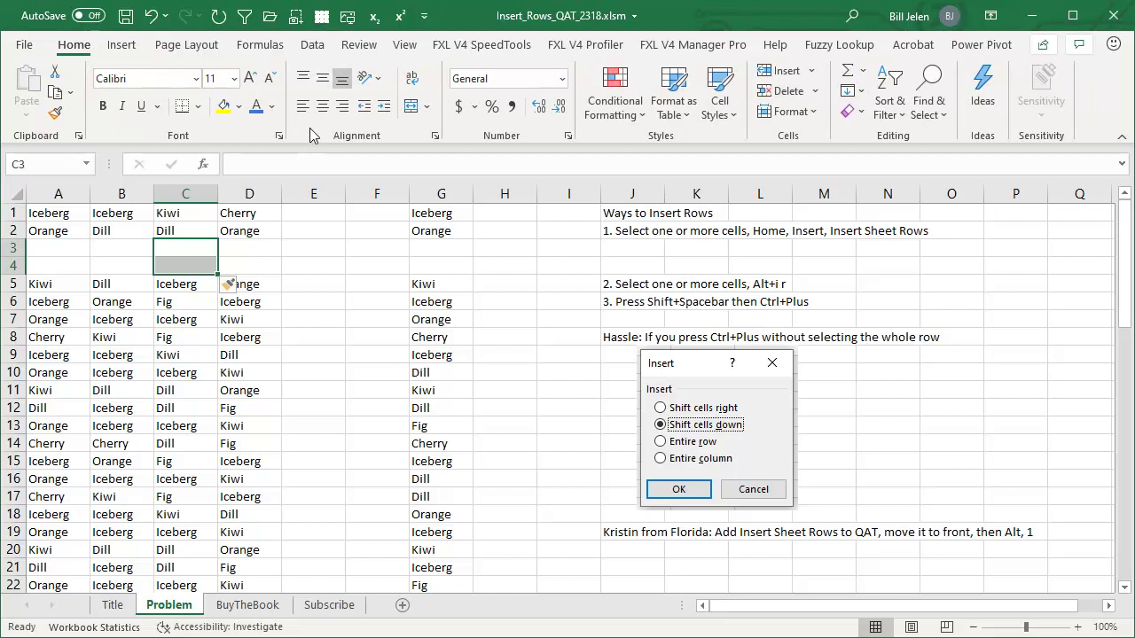
key(ctrl+z)
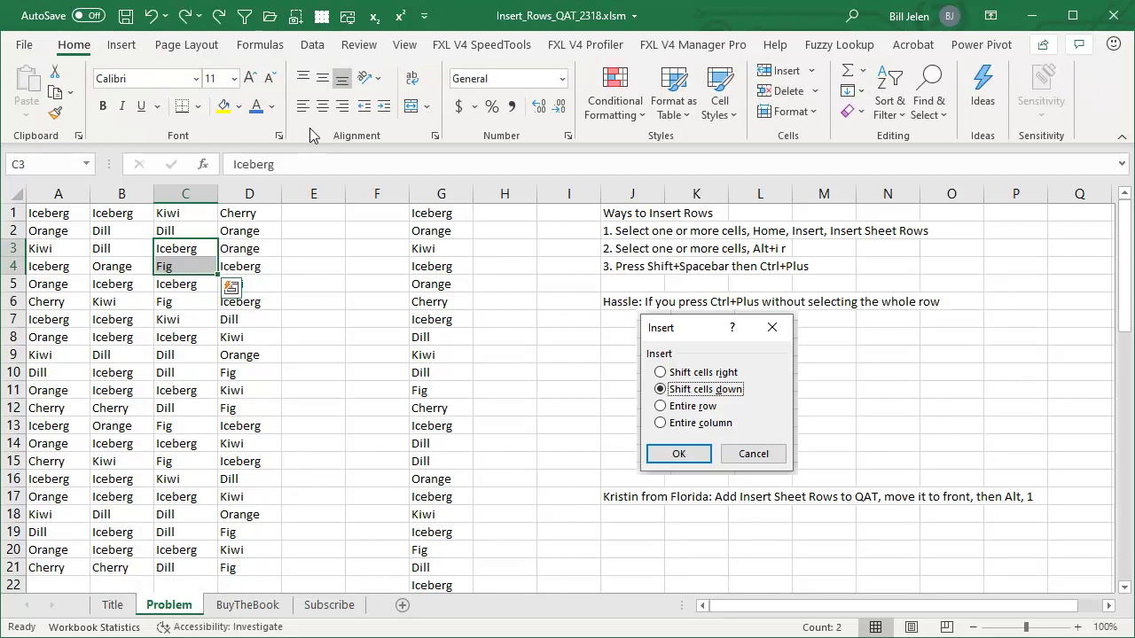
Check the Insert options for A6:A8, then insert blank rows at row 5 with Ctrl+Plus and undo
drag(60, 303, 65, 335)
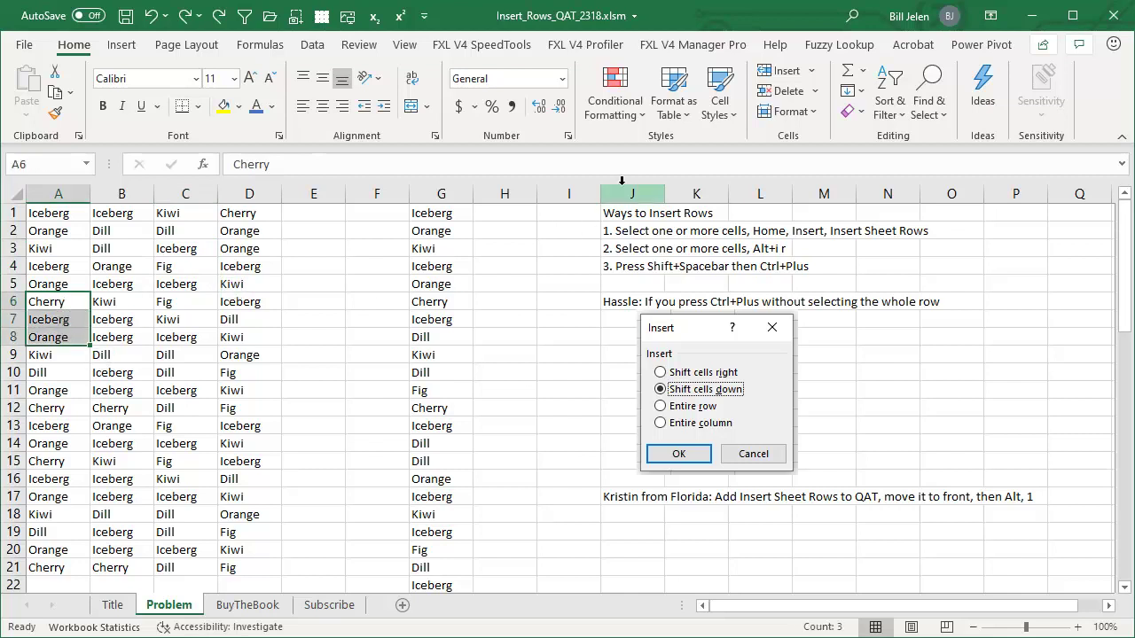
click(809, 71)
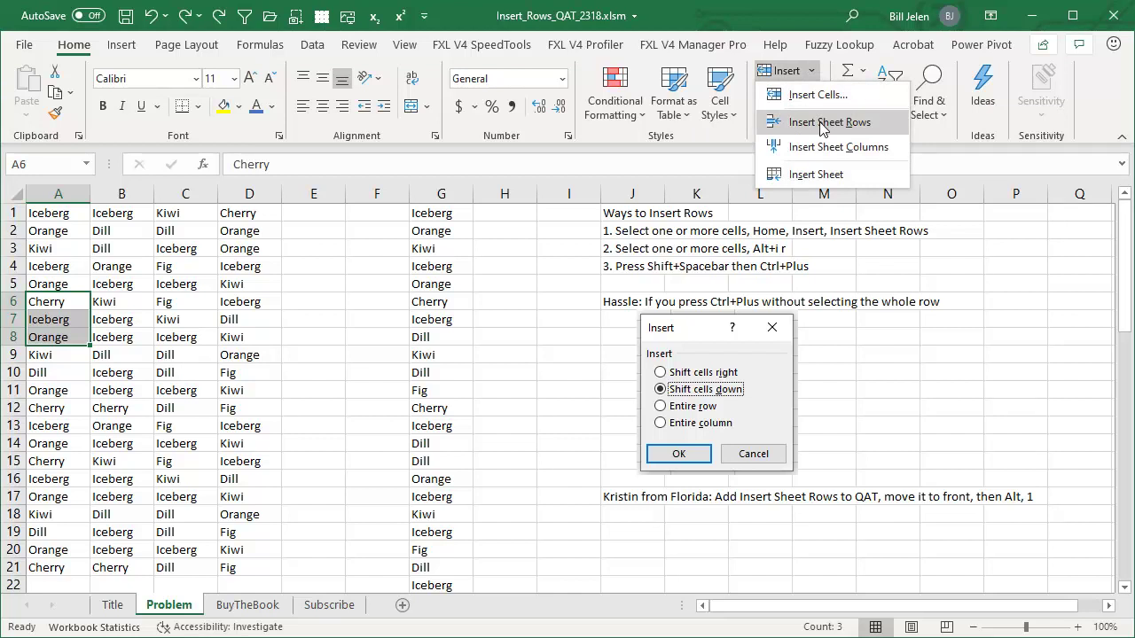
click(759, 20)
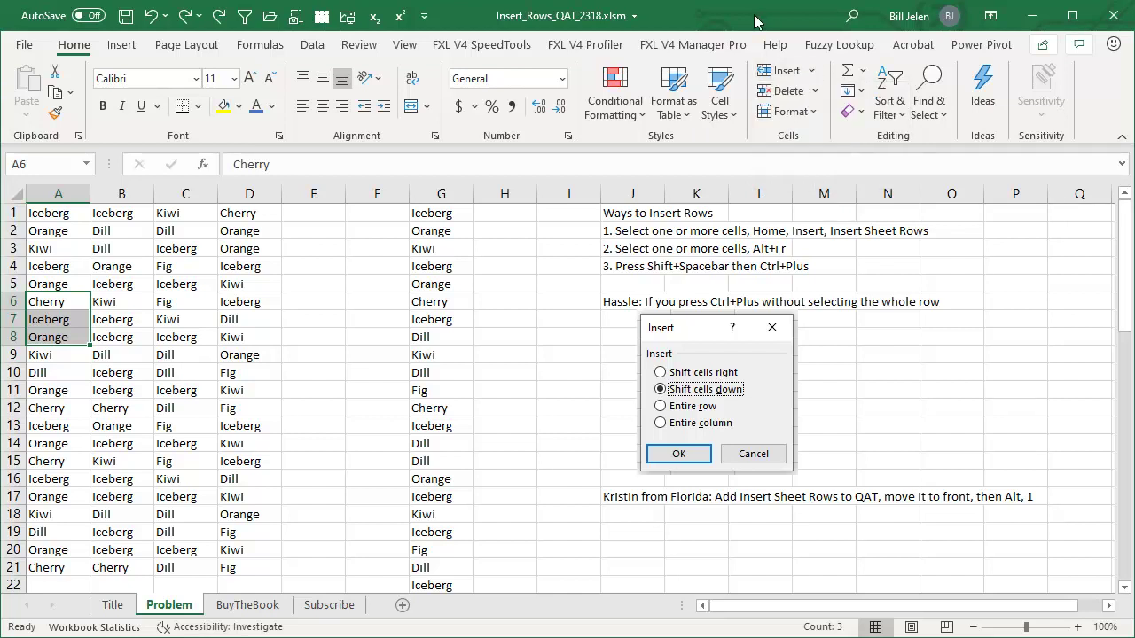
click(50, 282)
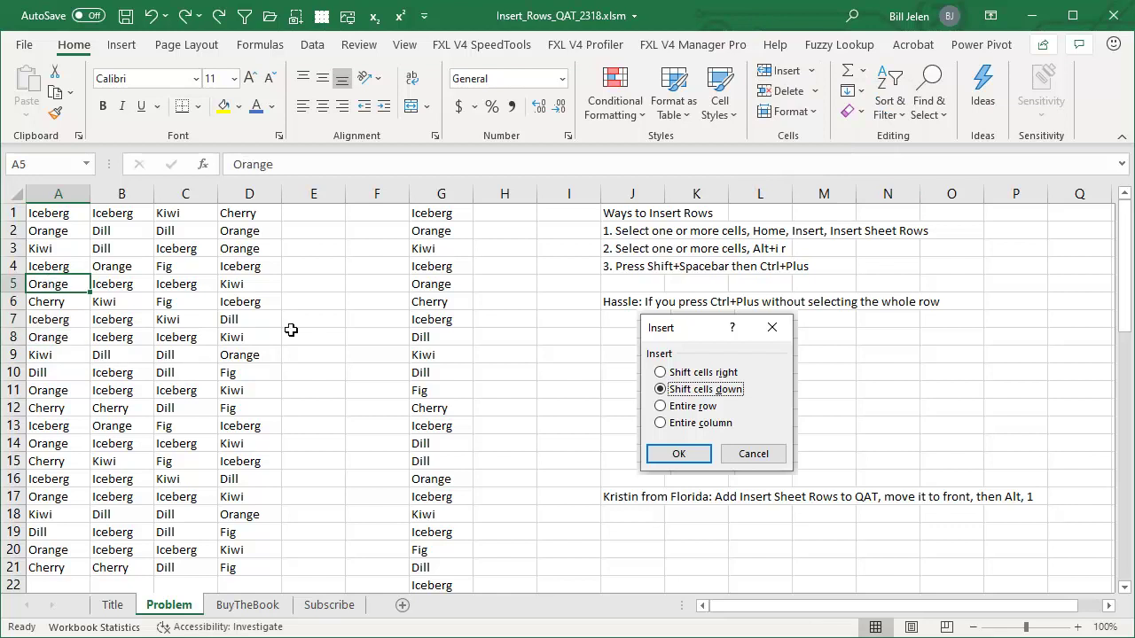
key(shift+space)
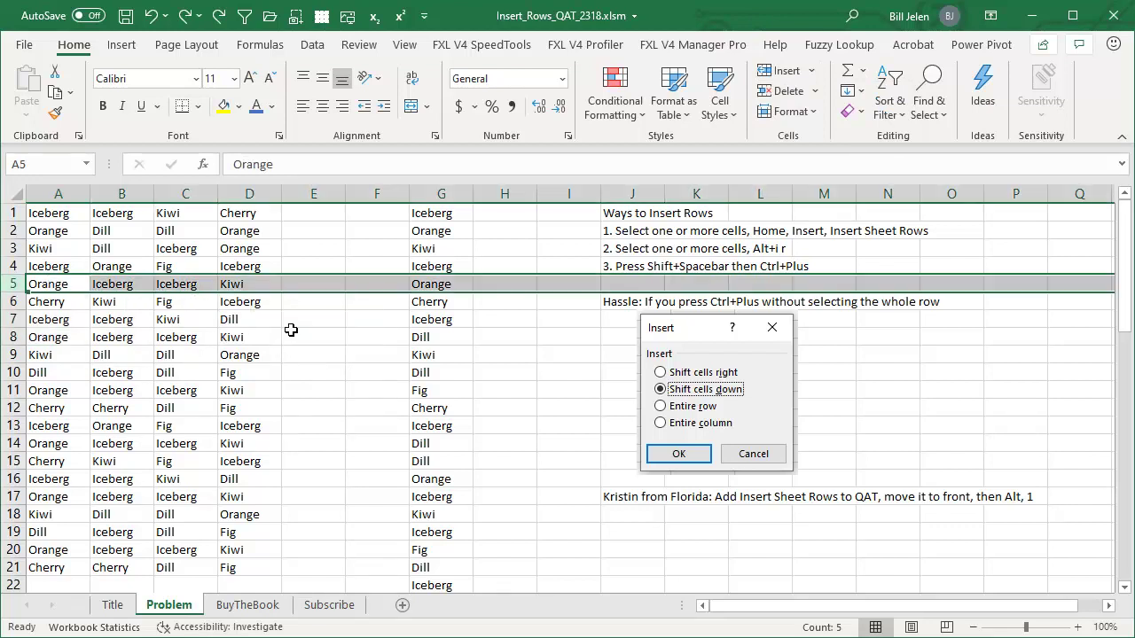
key(ctrl+plus)
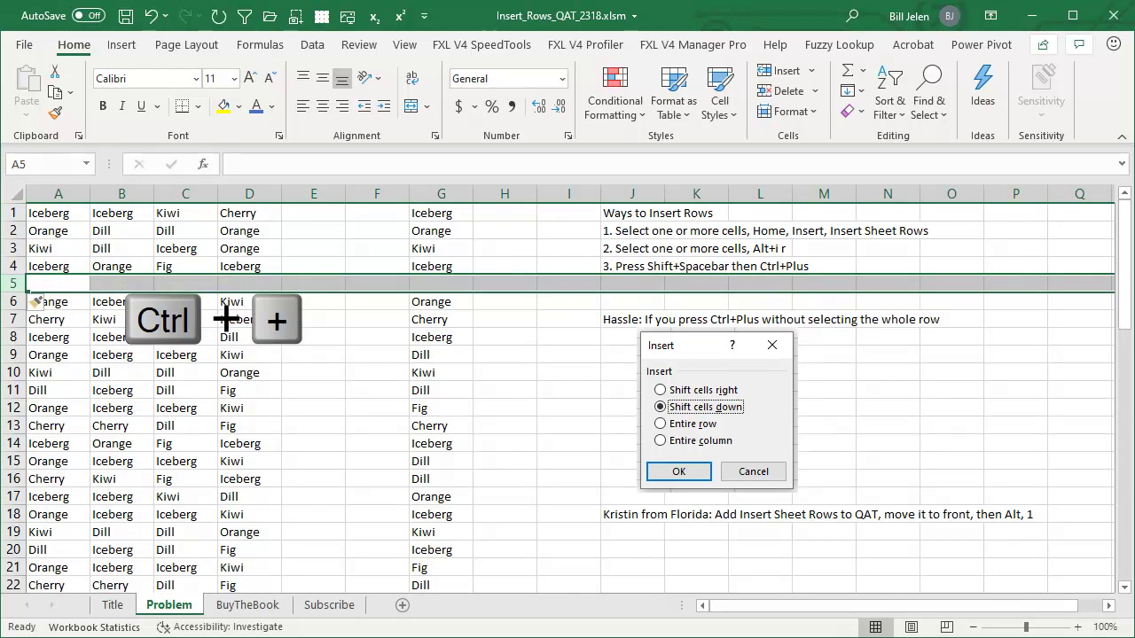
key(ctrl+plus)
key(ctrl+plus)
key(ctrl+plus)
key(ctrl+plus)
key(ctrl+plus)
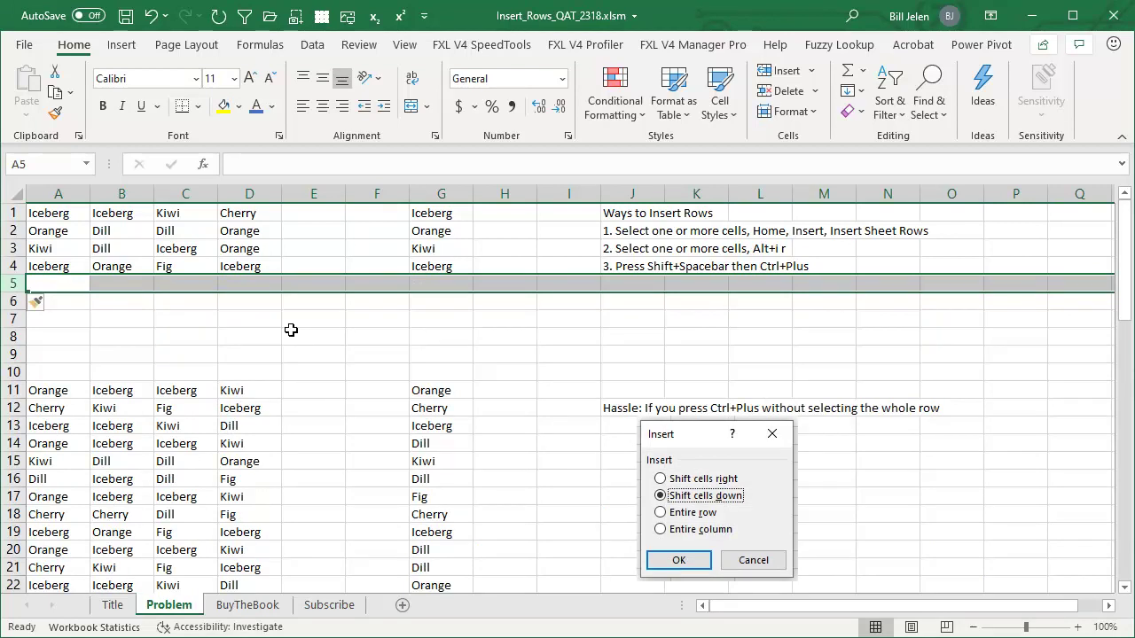
key(ctrl+z)
key(ctrl+z)
key(ctrl+z)
key(ctrl+z)
key(ctrl+z)
key(ctrl+z)
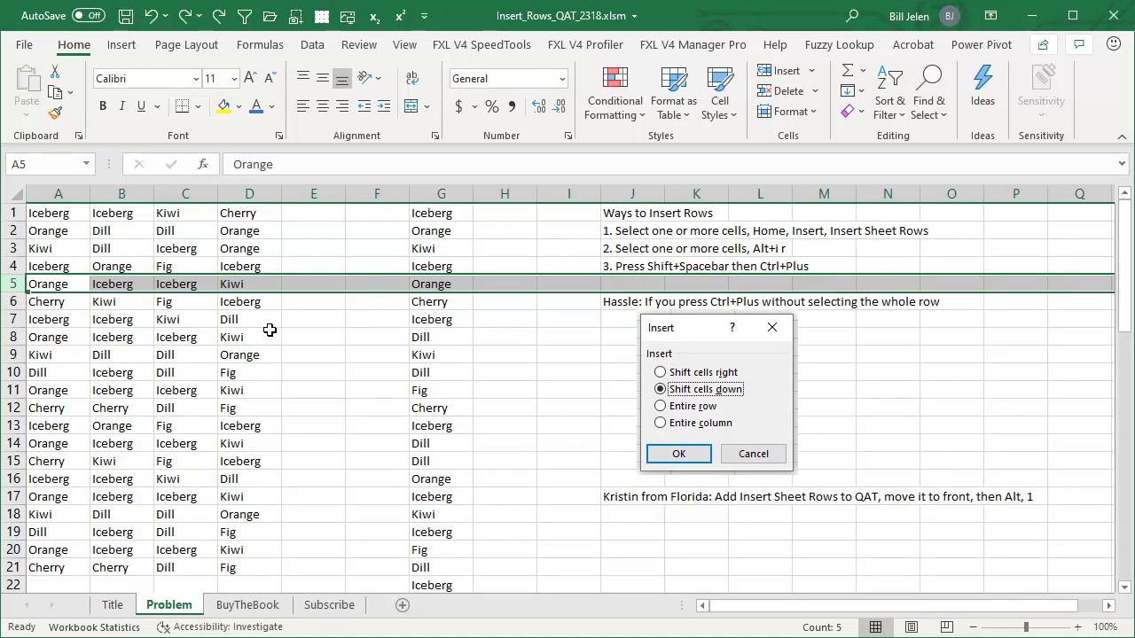
Insert a single cell at C7 shifting cells down, then undo it
click(166, 317)
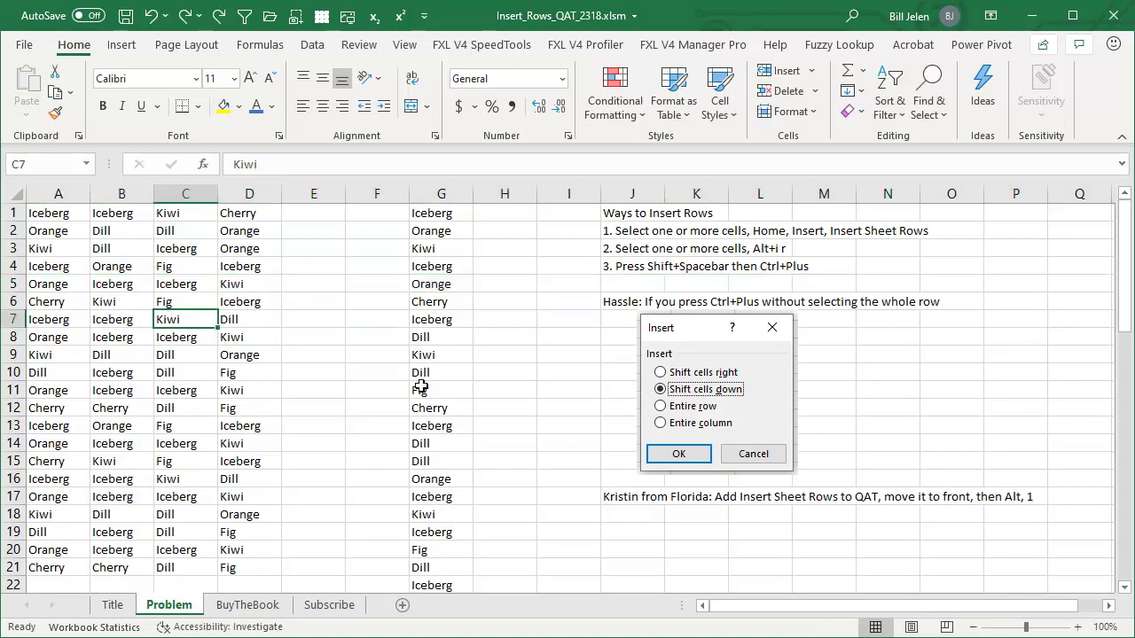
key(ctrl+plus)
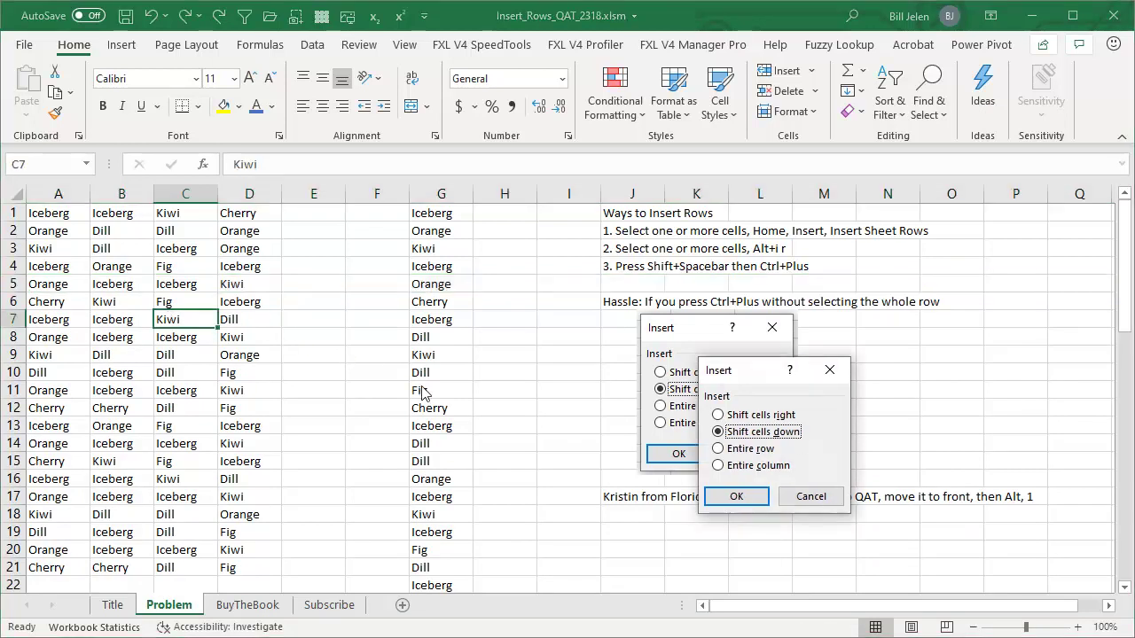
key(r)
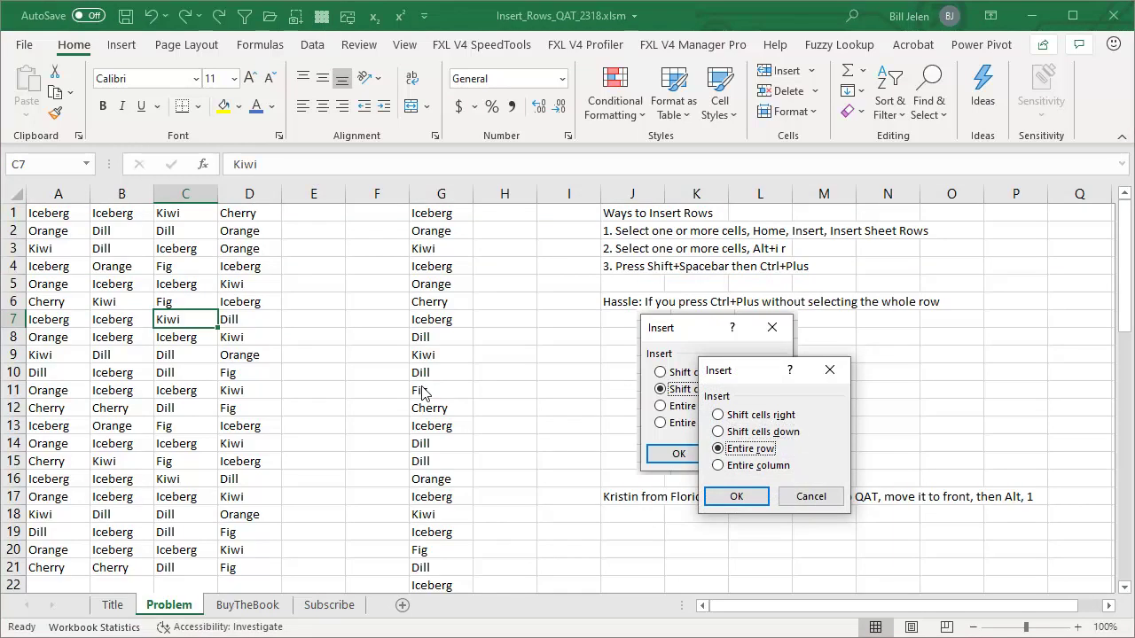
key(d)
key(Return)
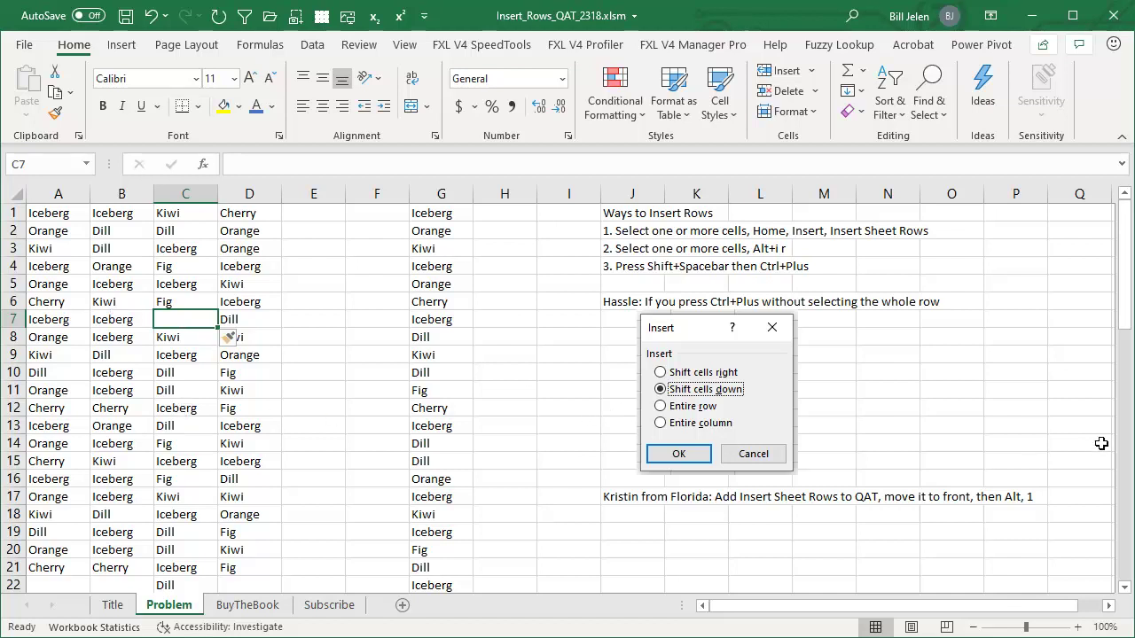
key(ctrl+z)
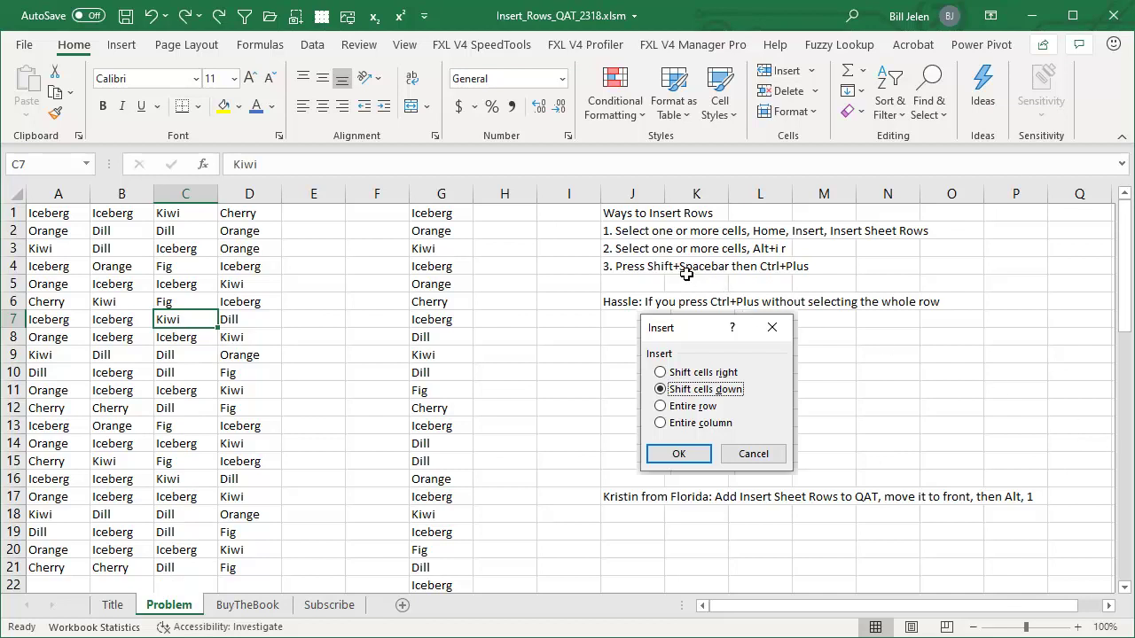
Select column C from C3 and insert with Ctrl+Plus
click(178, 252)
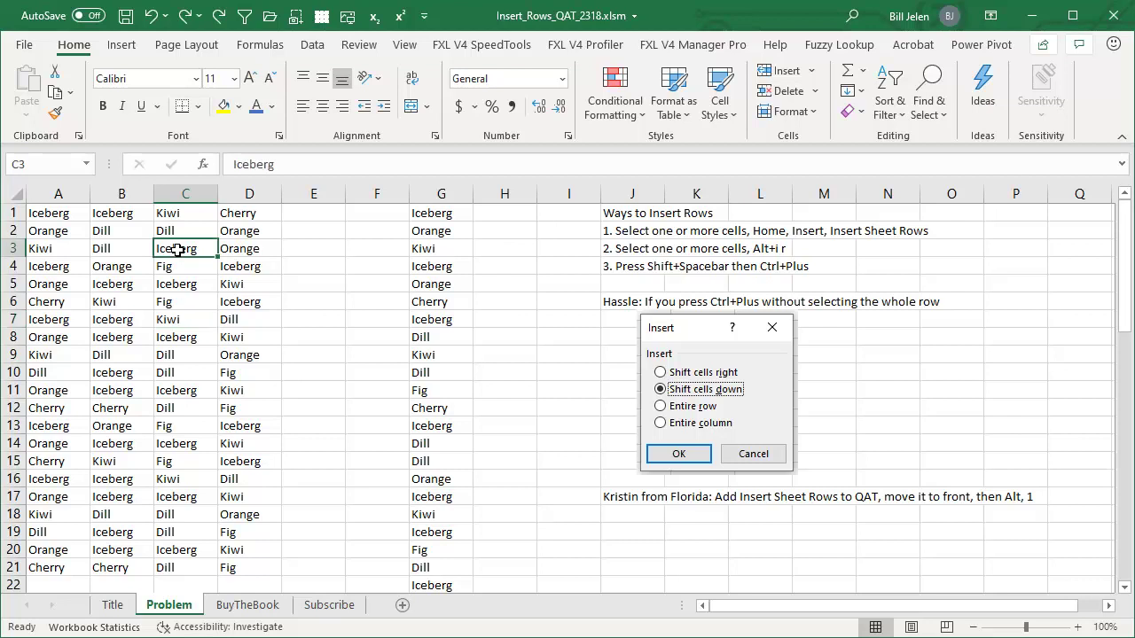
key(ctrl+space)
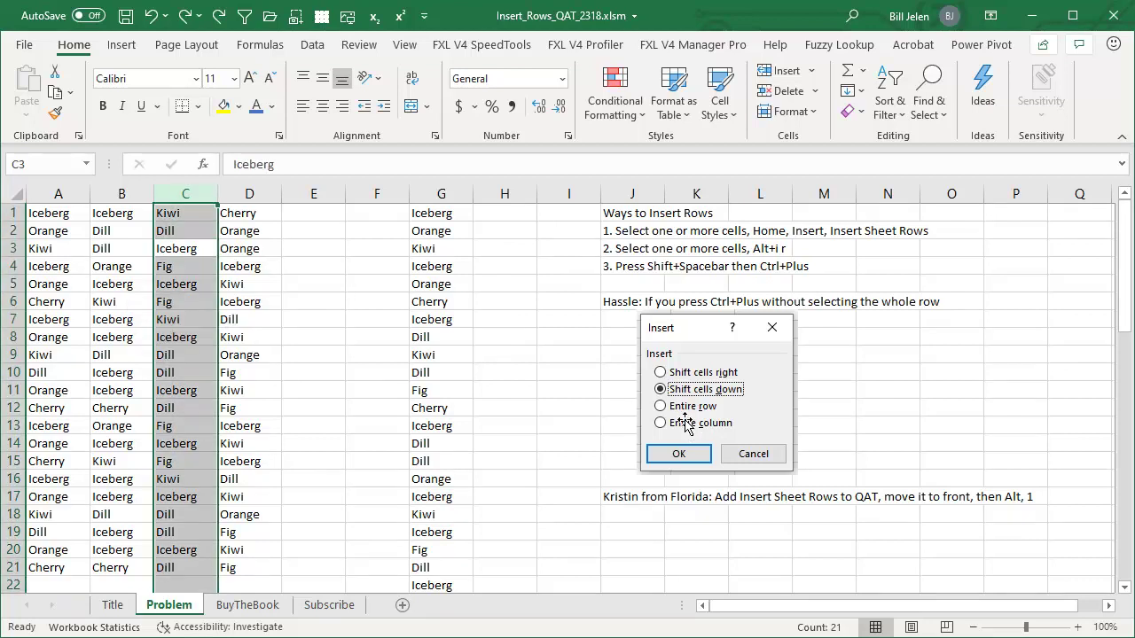
key(Return)
key(ctrl+plus)
With D6 active, add Insert Sheet Rows from Home > Insert to the Quick Access Toolbar, then open its customization page
click(263, 303)
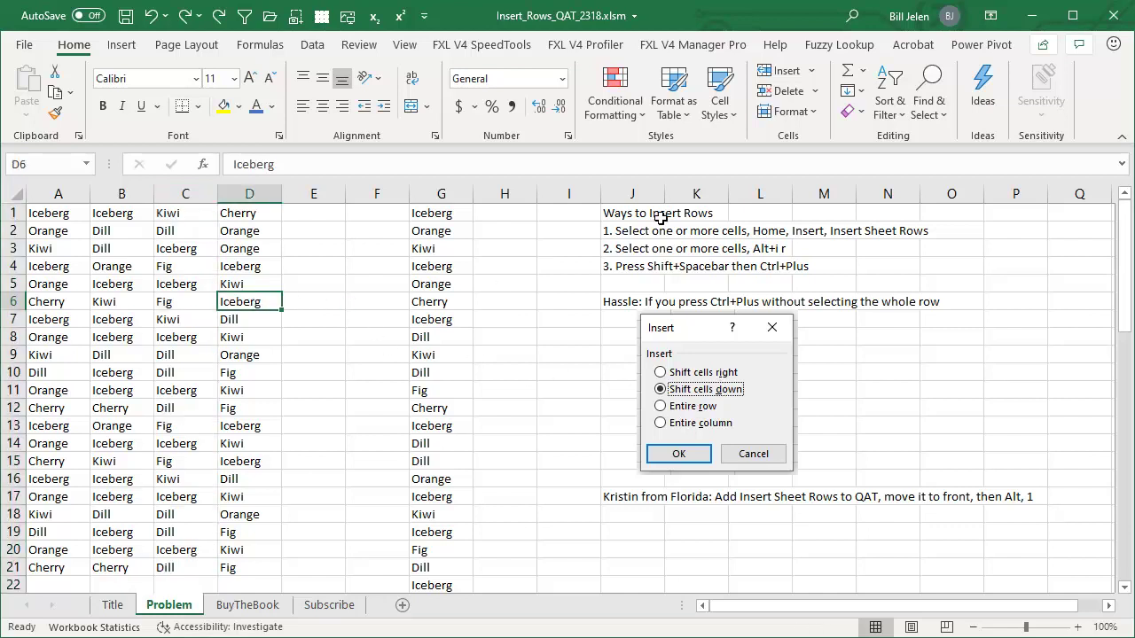
click(809, 70)
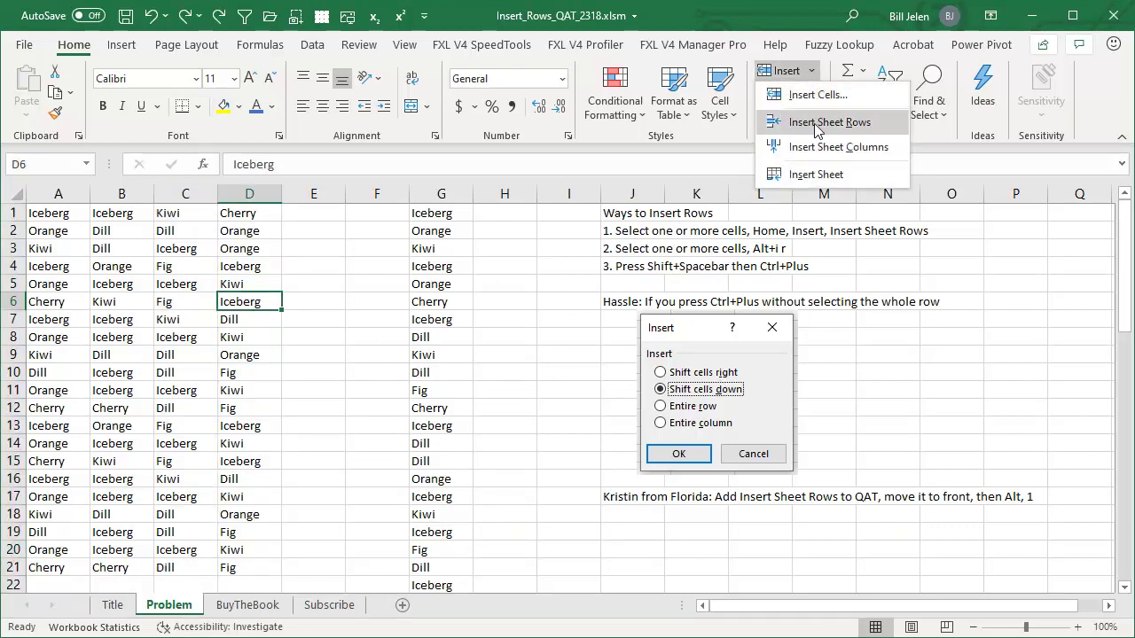
right_click(817, 130)
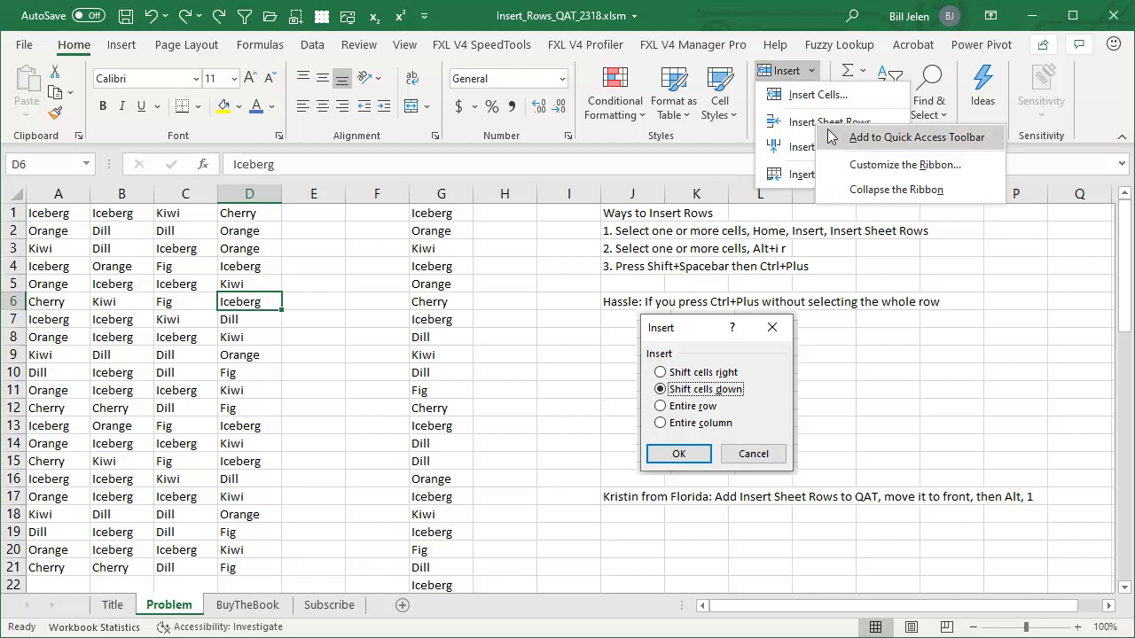
click(855, 138)
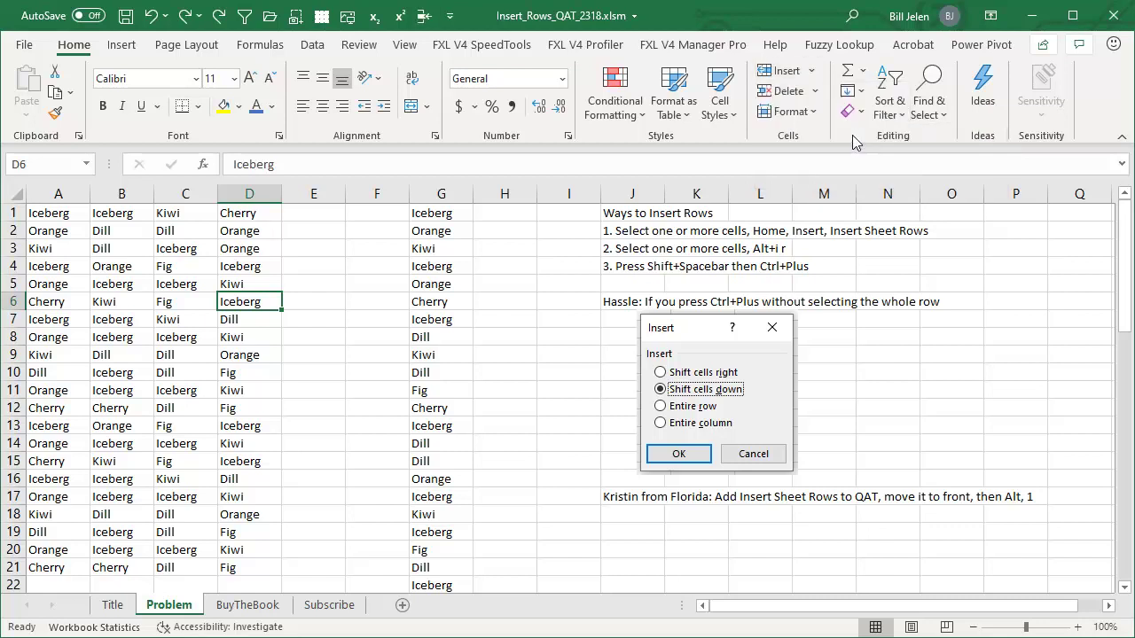
right_click(421, 18)
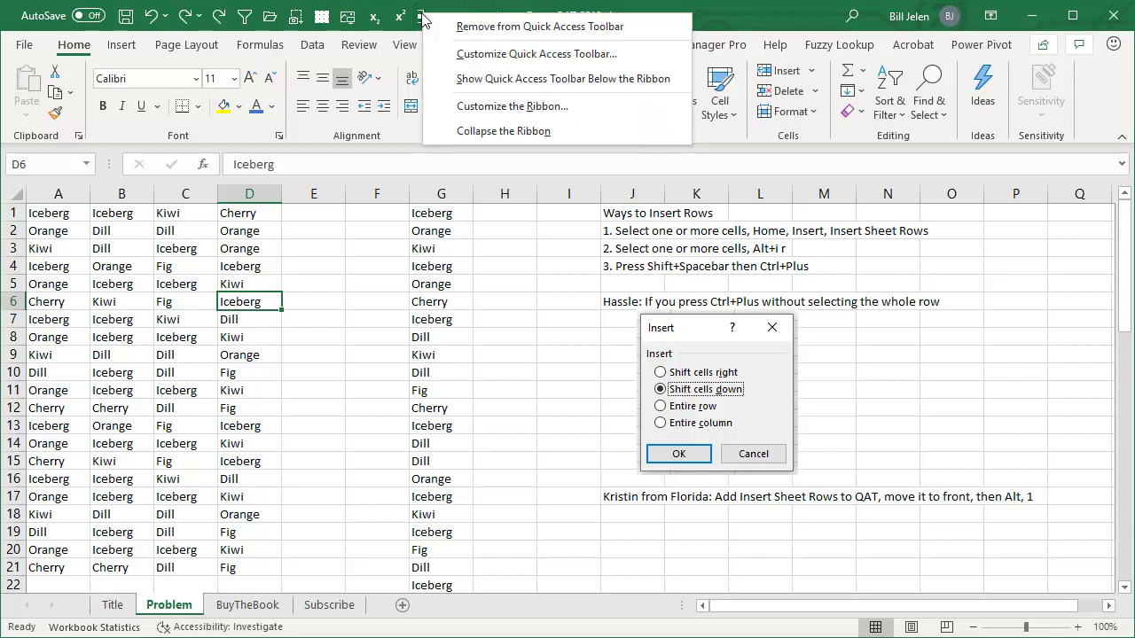
click(470, 53)
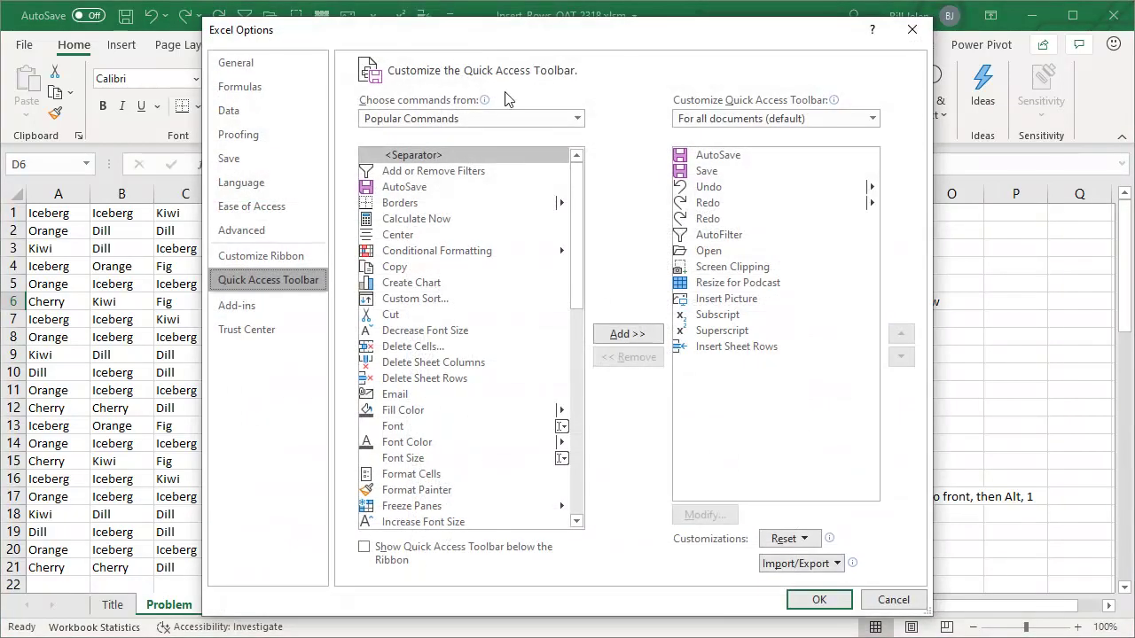
Move Insert Sheet Rows to the top of the toolbar list with five up-arrow moves and save with OK
click(749, 346)
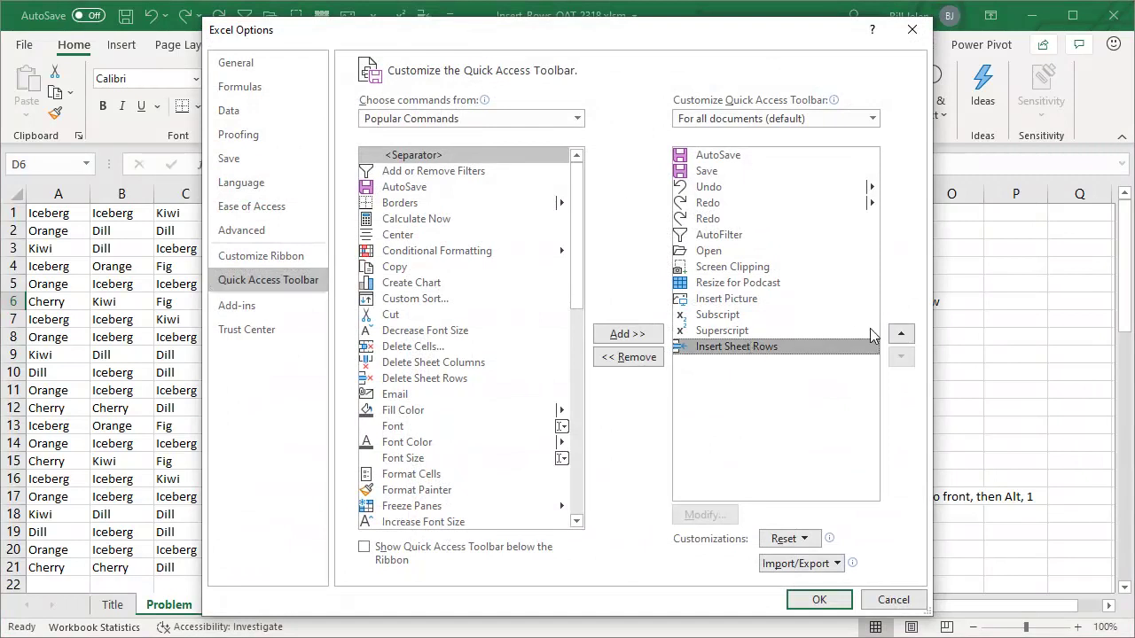
click(901, 333)
click(901, 333)
click(901, 333)
click(900, 333)
click(901, 333)
click(901, 334)
click(901, 335)
click(901, 335)
click(901, 334)
click(901, 335)
click(901, 334)
click(900, 334)
click(818, 600)
key(ctrl+plus)
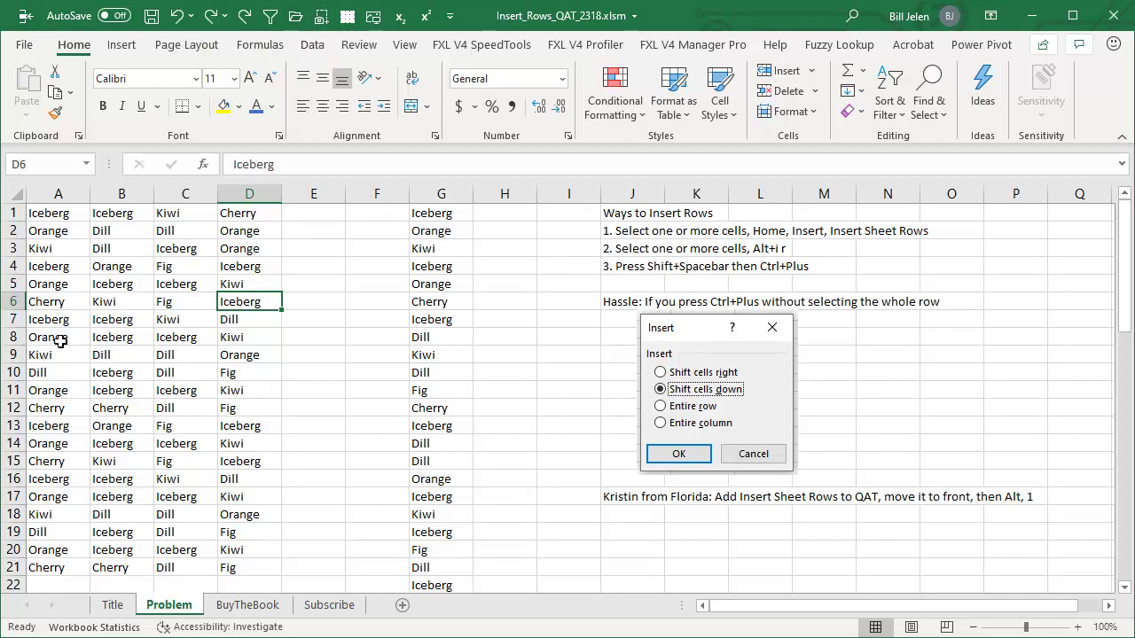
Select B8:B12 and use the Alt+1 toolbar shortcut to insert five blank rows at 8–12
drag(124, 337, 121, 406)
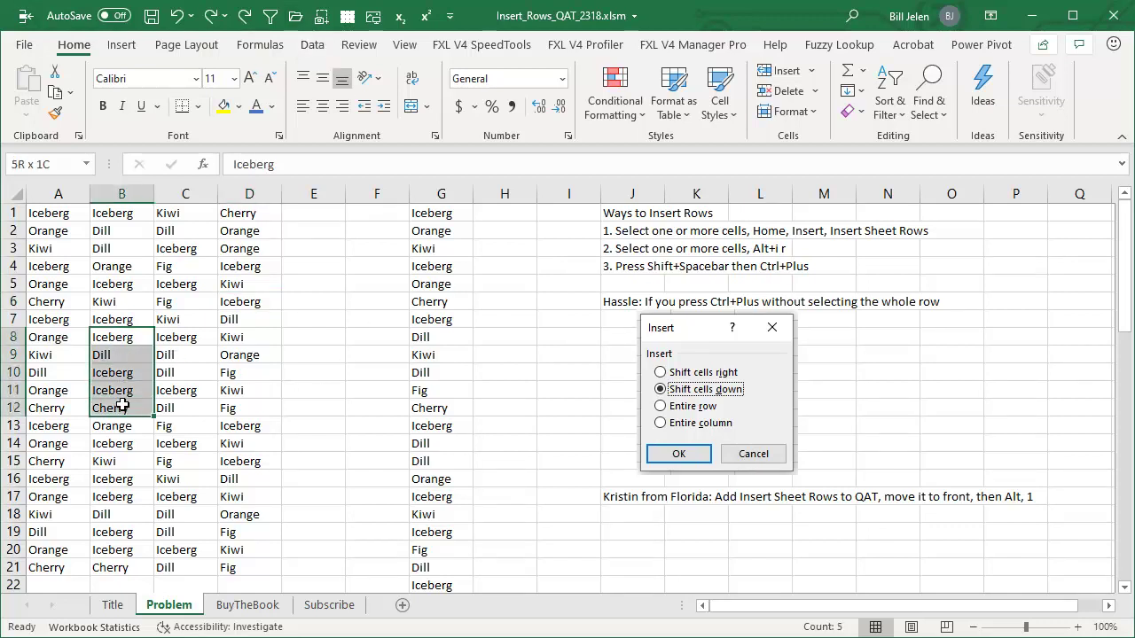
key(alt)
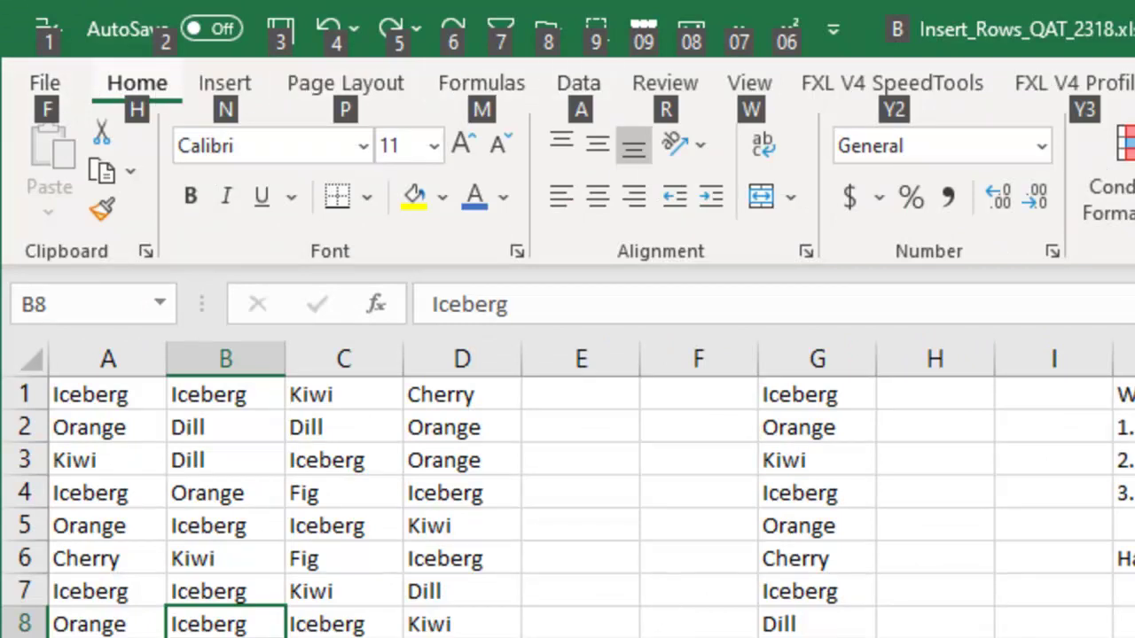
key(1)
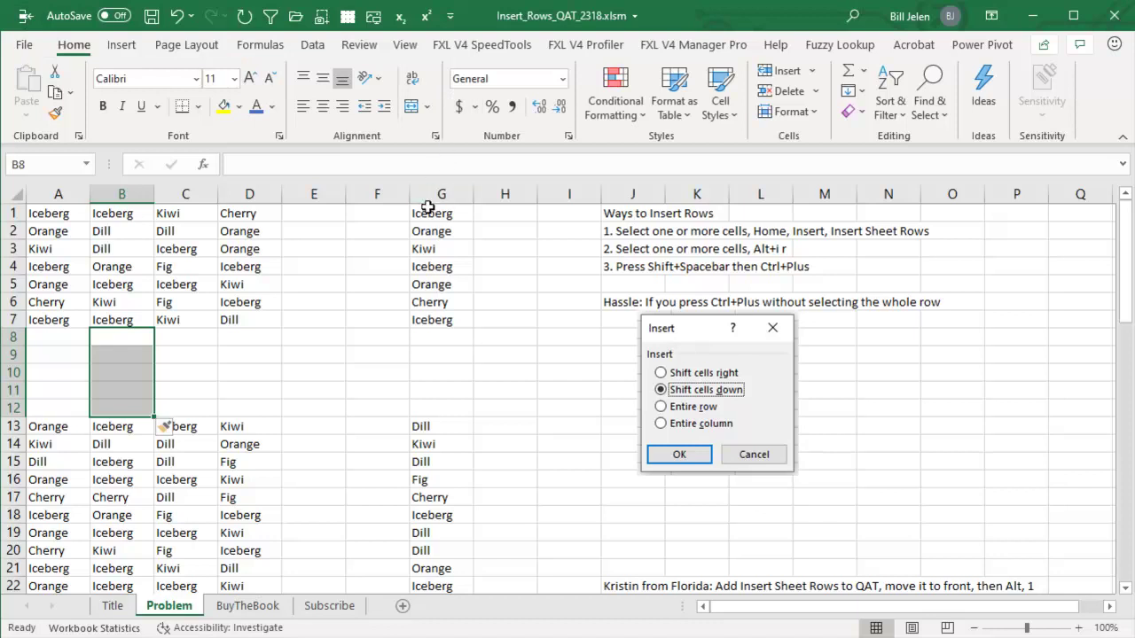
Go to the BuyTheBook sheet
click(253, 606)
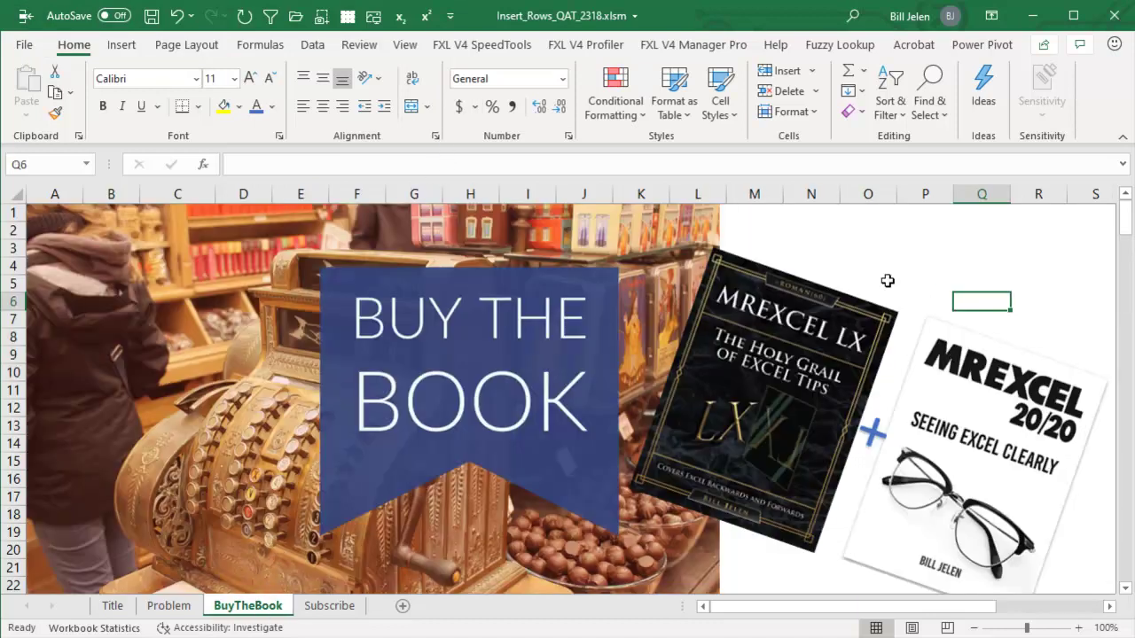